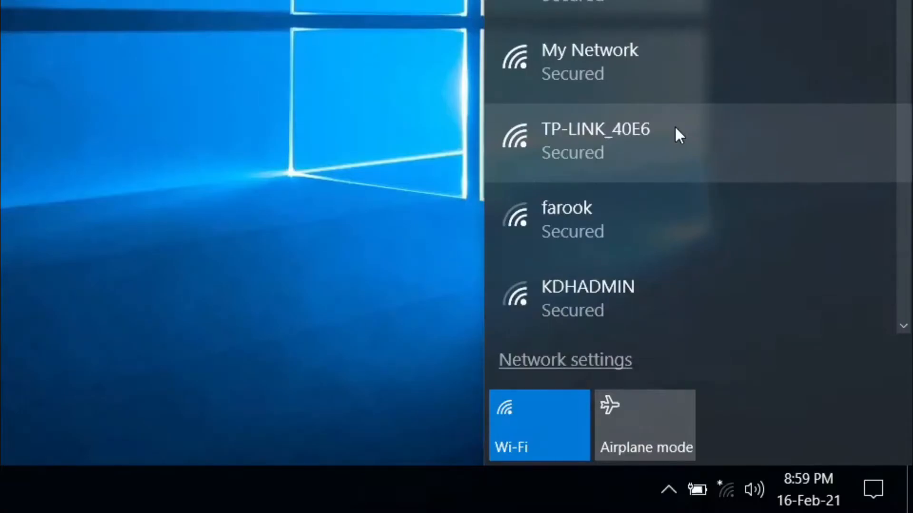
Join the TP-LINK_40E6 Wi-Fi network with its security key and close the network list
{"action": "left_click", "coordinate": [675, 128]}
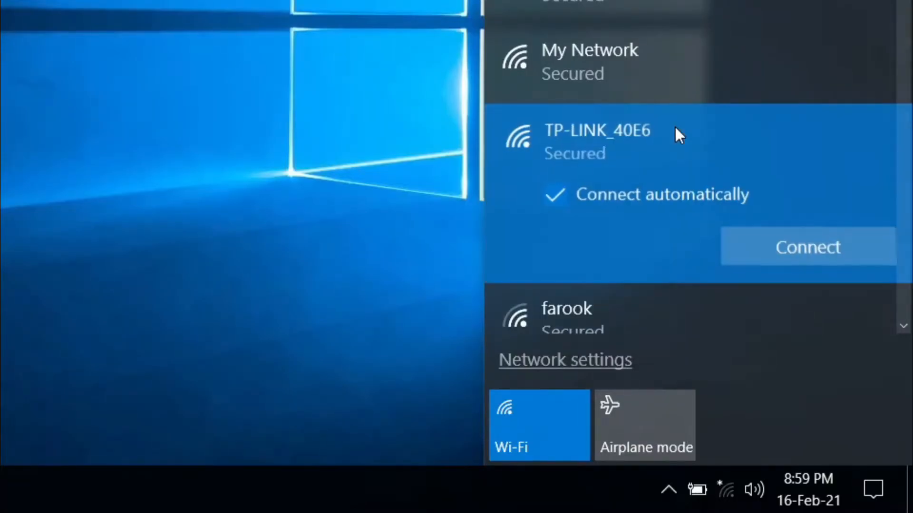
{"action": "left_click", "coordinate": [793, 244]}
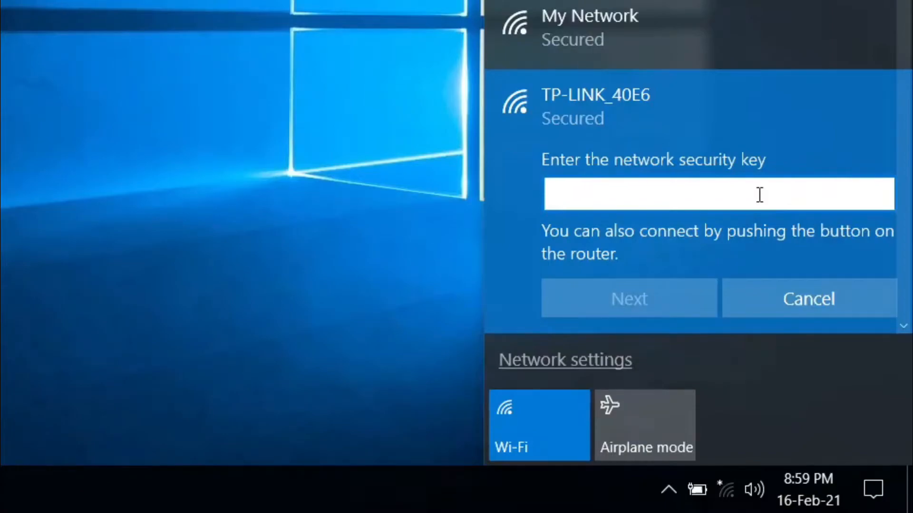
{"action": "type", "text": "•••"}
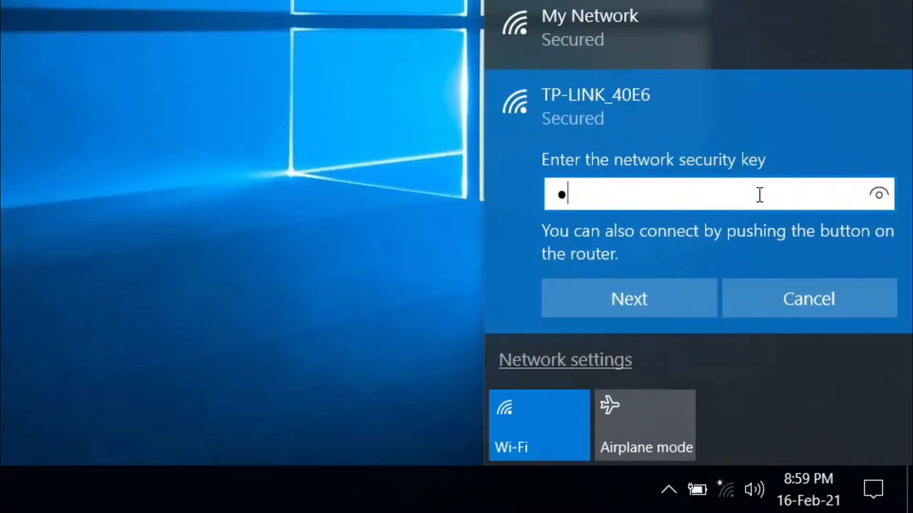
{"action": "type", "text": "•••••"}
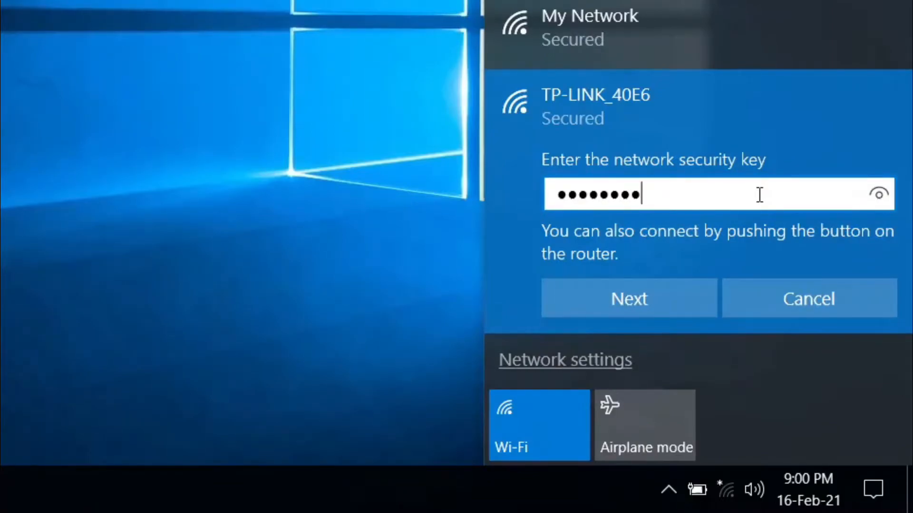
{"action": "key", "text": "Return"}
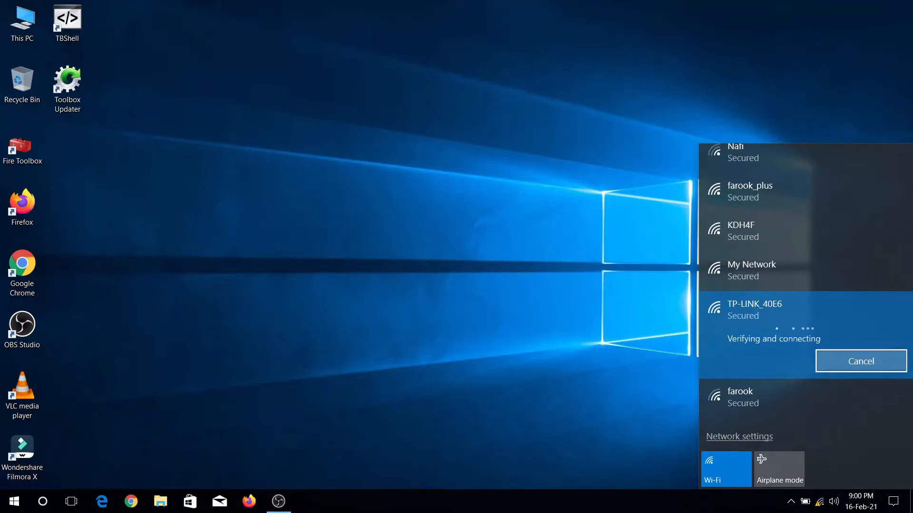
{"action": "left_click", "coordinate": [822, 509]}
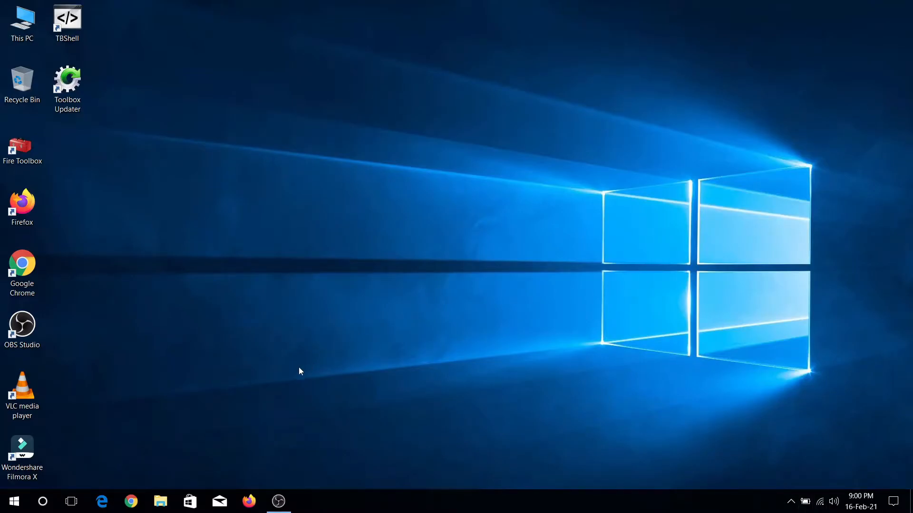
Launch Chrome and load the router admin page at 192.168.0.1
{"action": "left_click", "coordinate": [132, 501]}
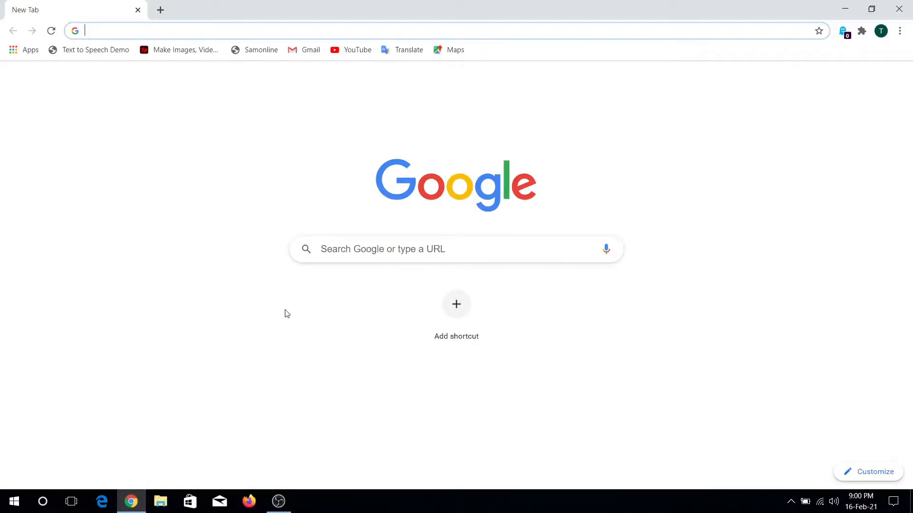
{"action": "left_click", "coordinate": [318, 31]}
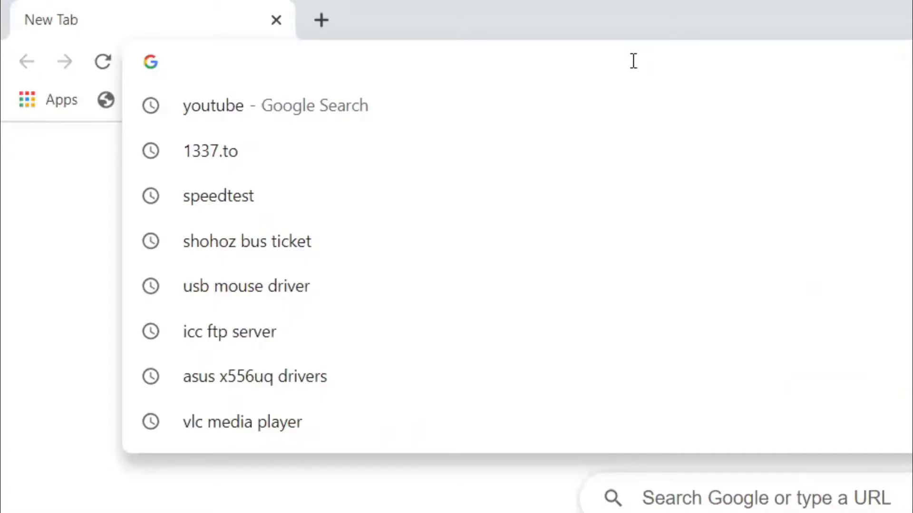
{"action": "type", "text": "192.168.0.1"}
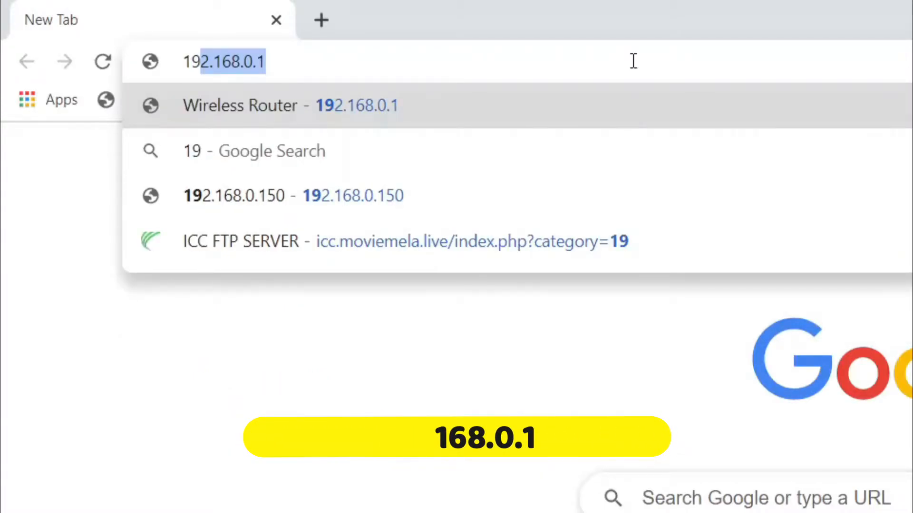
{"action": "key", "text": "Right"}
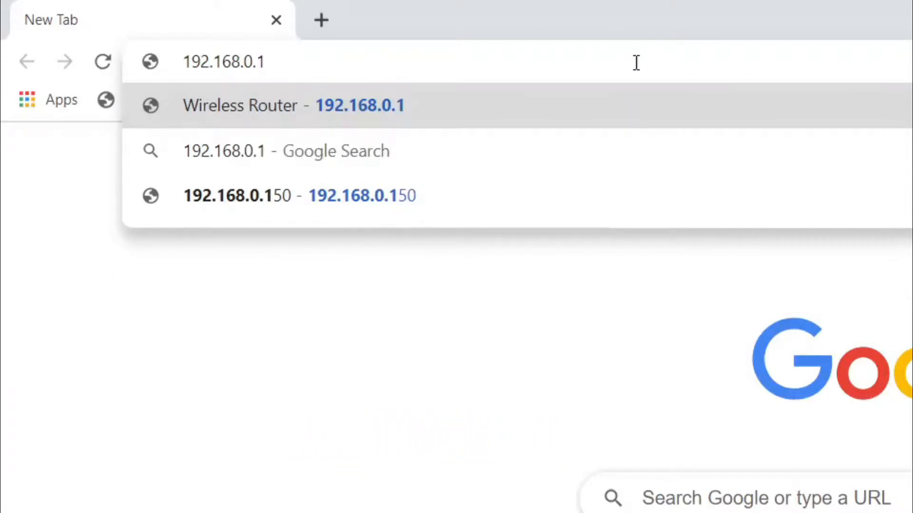
{"action": "key", "text": "Return"}
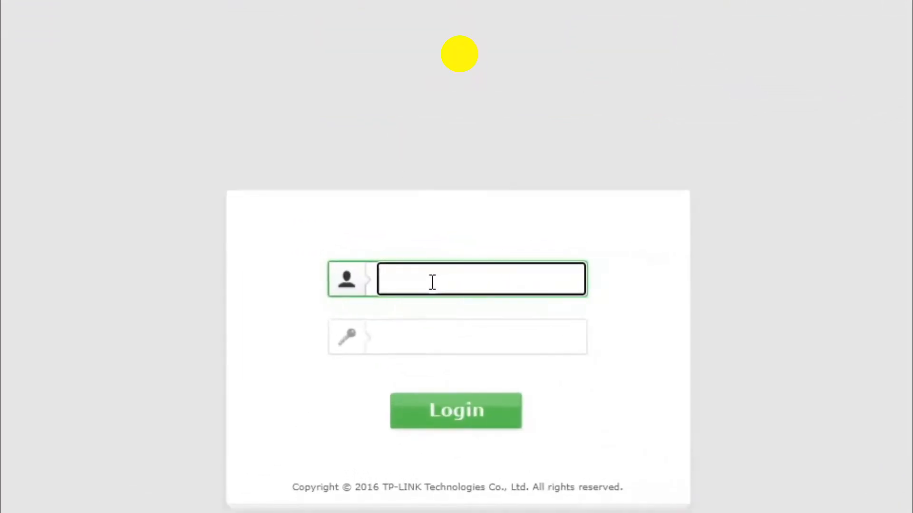
Sign in to the TL-WR740N with the administrator username and password
{"action": "type", "text": "admin"}
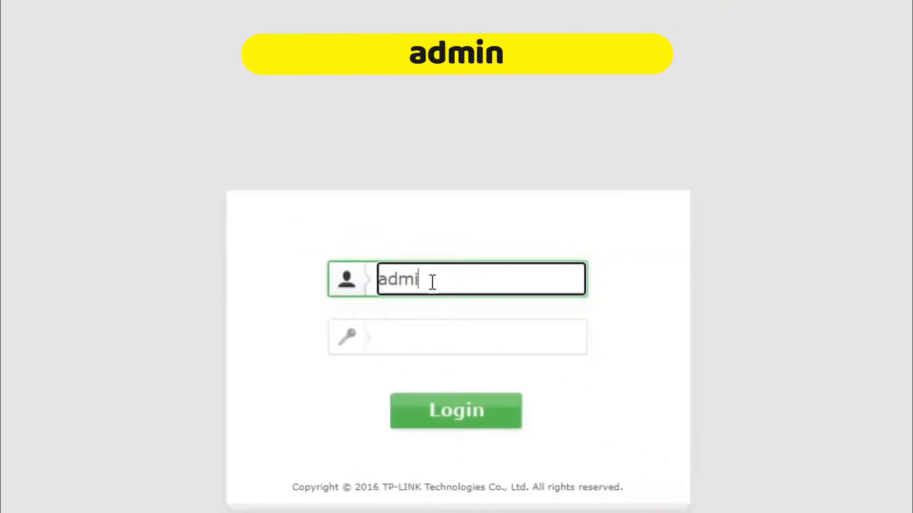
{"action": "left_click", "coordinate": [426, 336]}
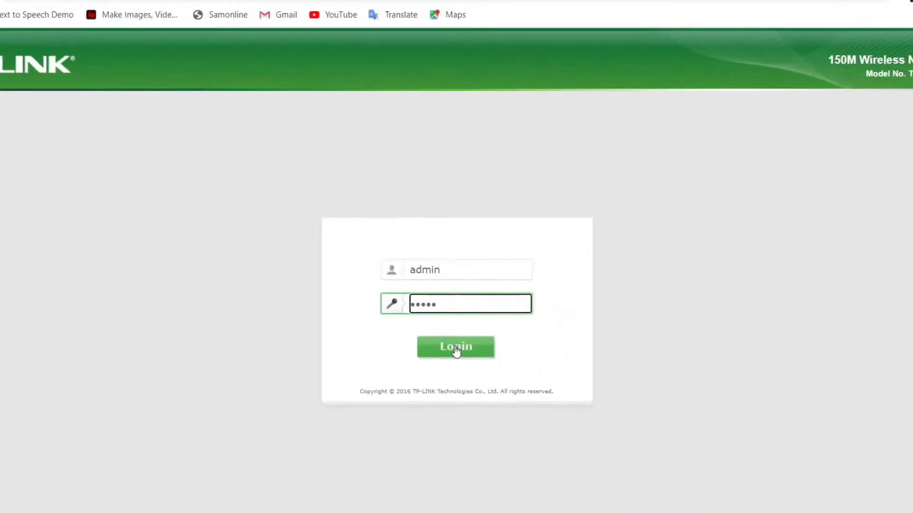
{"action": "left_click", "coordinate": [456, 410]}
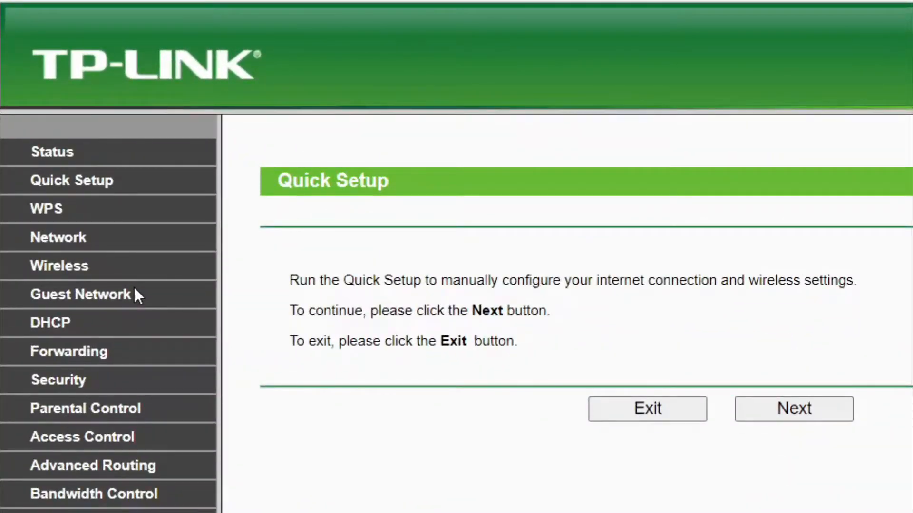
Enable WDS bridging in the Wireless settings and survey nearby access points
{"action": "left_click", "coordinate": [81, 271]}
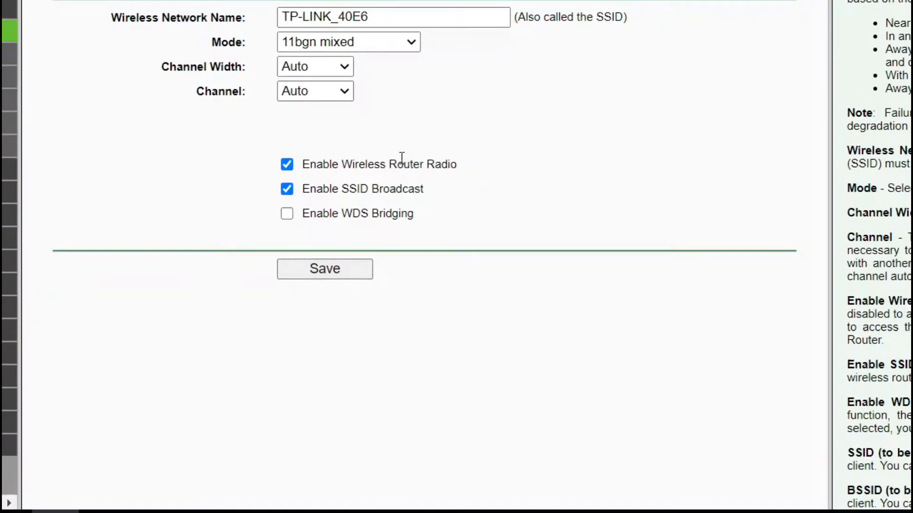
{"action": "left_click", "coordinate": [286, 219]}
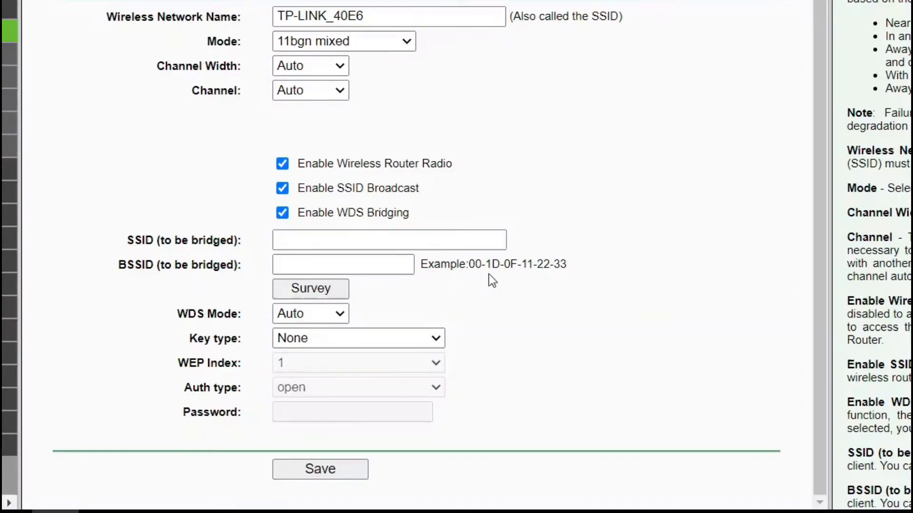
{"action": "left_click", "coordinate": [332, 291]}
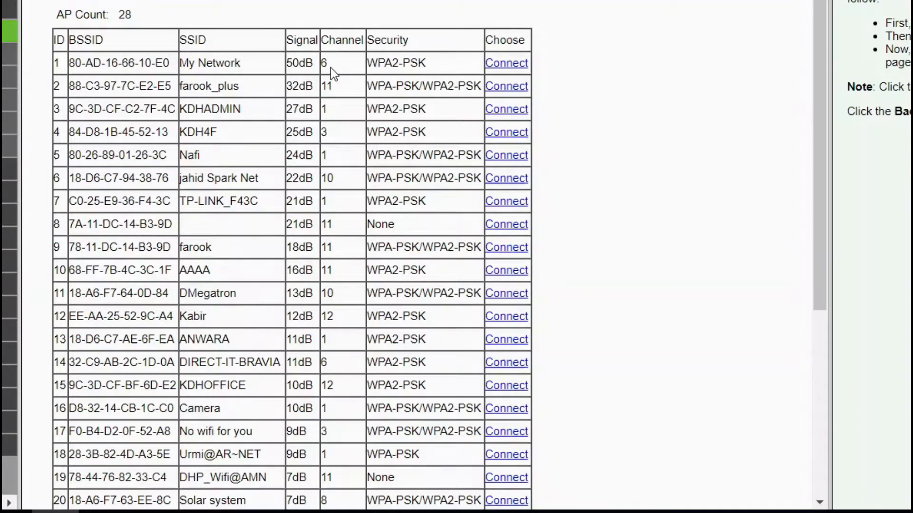
Select My Network from the survey list as the network to bridge
{"action": "left_click", "coordinate": [513, 67]}
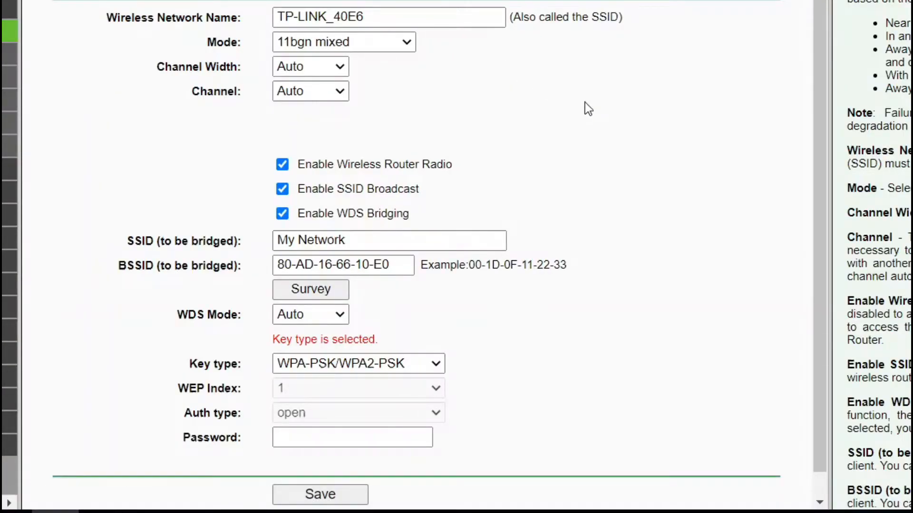
Enter My Network's Wi-Fi password in the WDS Password field
{"action": "scroll", "coordinate": [572, 145], "scroll_direction": "down", "scroll_amount": 1}
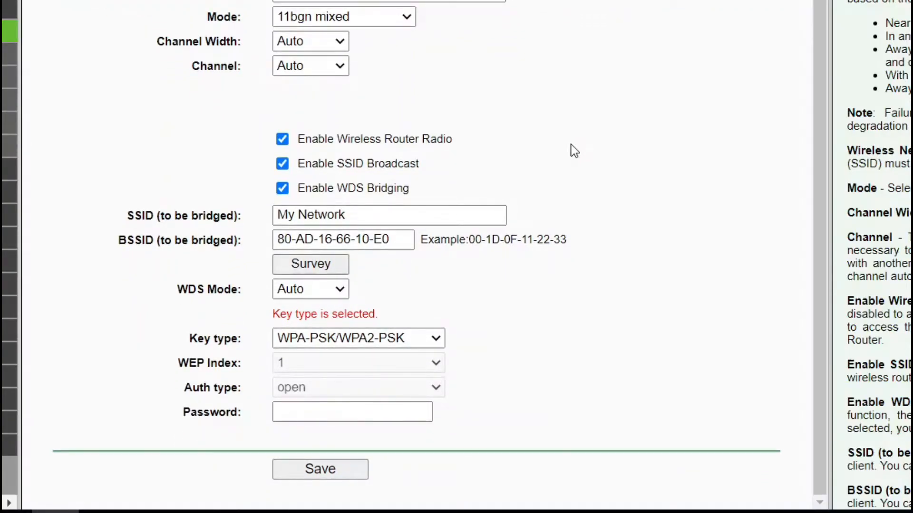
{"action": "left_click", "coordinate": [358, 417]}
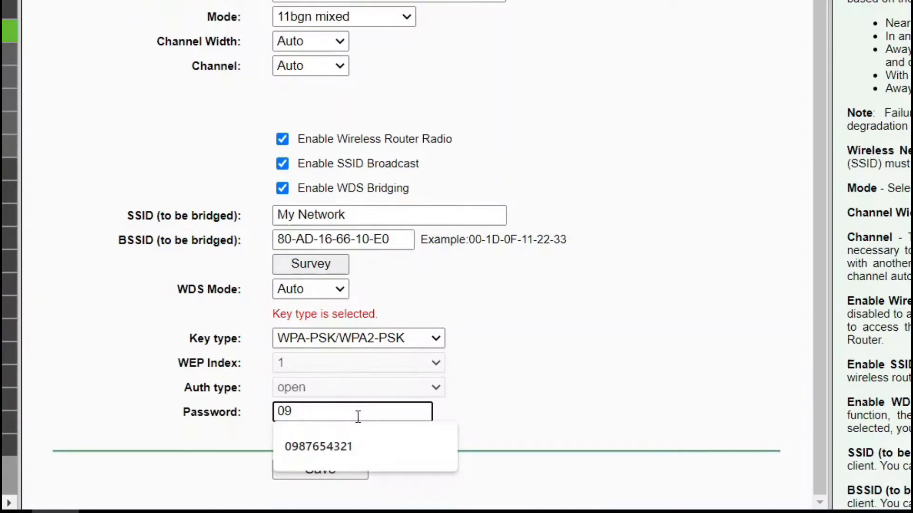
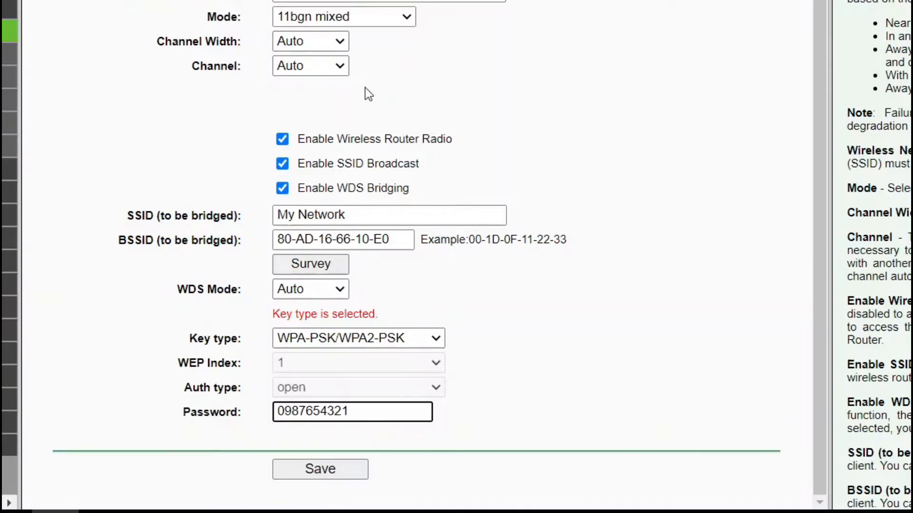
Set the wireless channel to 6 and save the wireless settings
{"action": "left_click", "coordinate": [344, 70]}
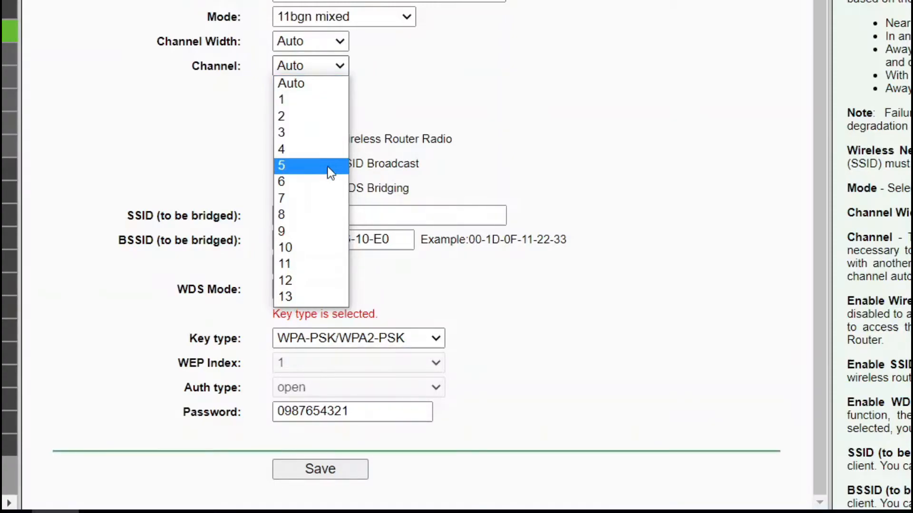
{"action": "left_click", "coordinate": [301, 181]}
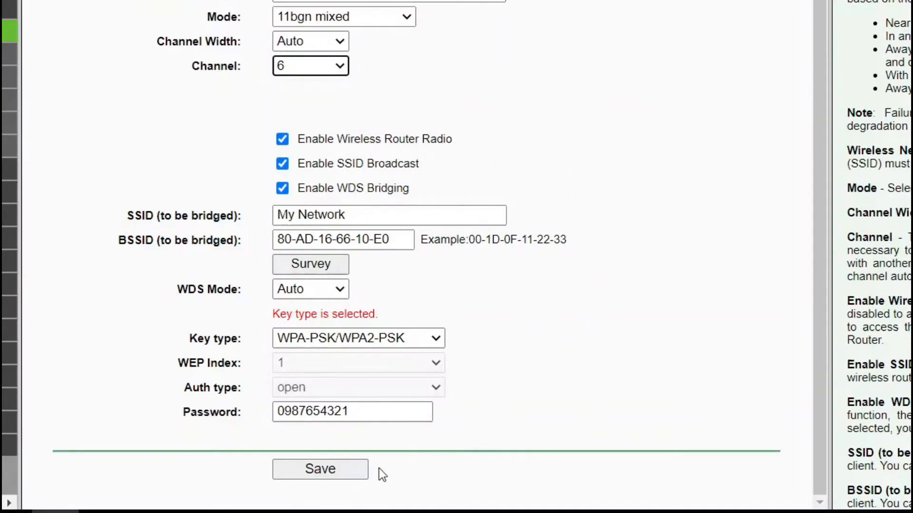
{"action": "left_click", "coordinate": [347, 469]}
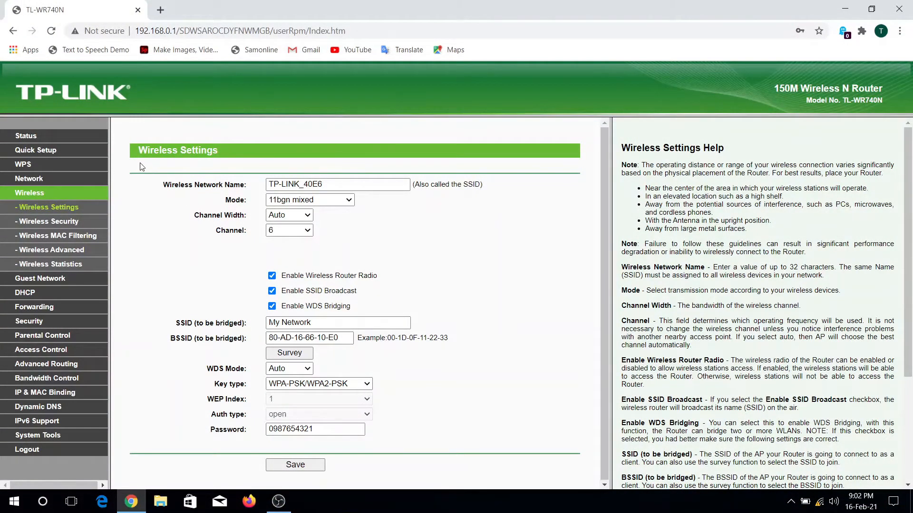
Confirm WDS status reads Run on channel 6, then go to DHCP settings
{"action": "left_click", "coordinate": [24, 138]}
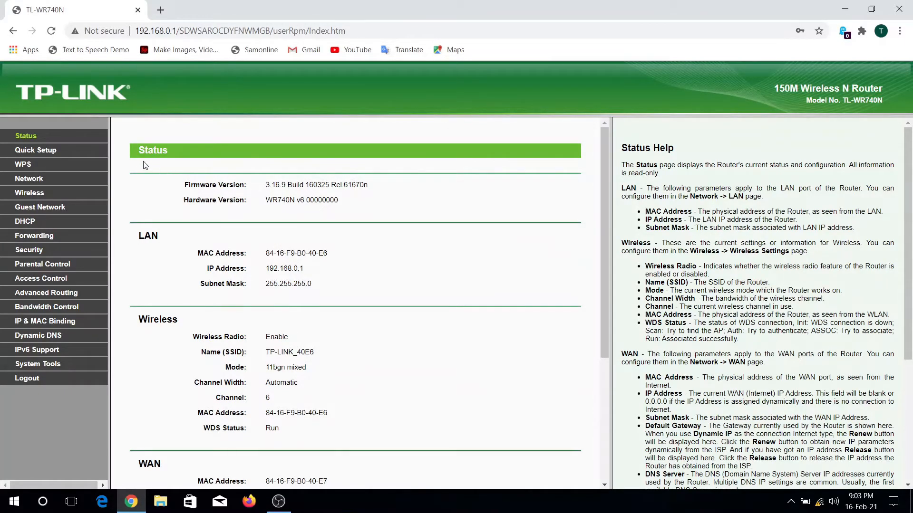
{"action": "left_click", "coordinate": [29, 223]}
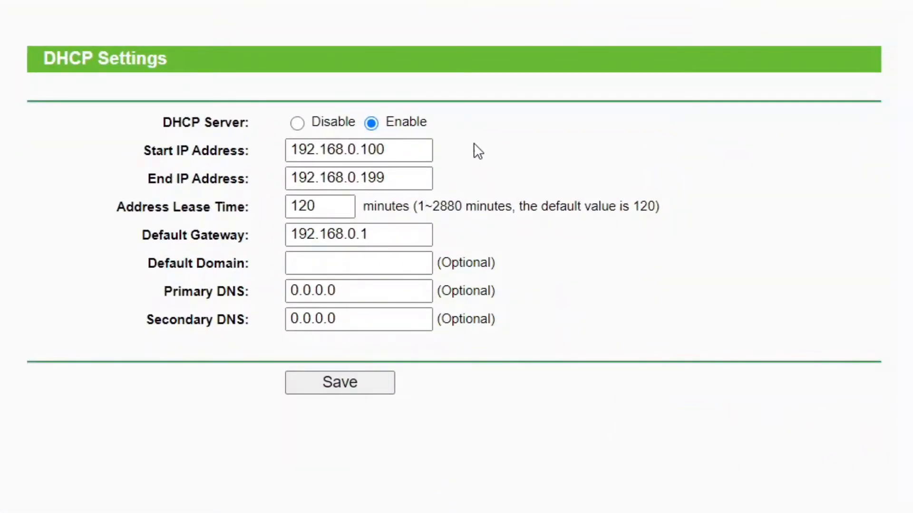
Set the DHCP Server to Disable and save, confirming the prompt
{"action": "left_click", "coordinate": [298, 128]}
{"action": "left_click", "coordinate": [349, 383]}
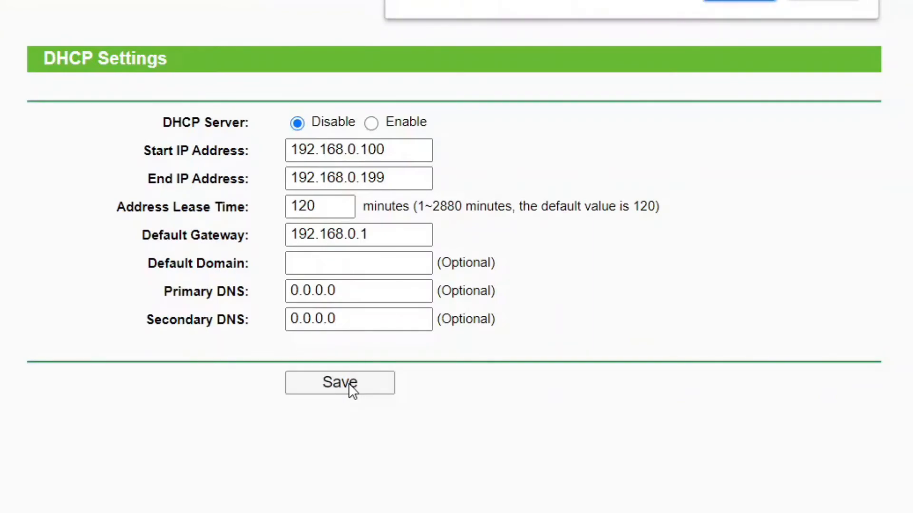
{"action": "left_click", "coordinate": [741, 1]}
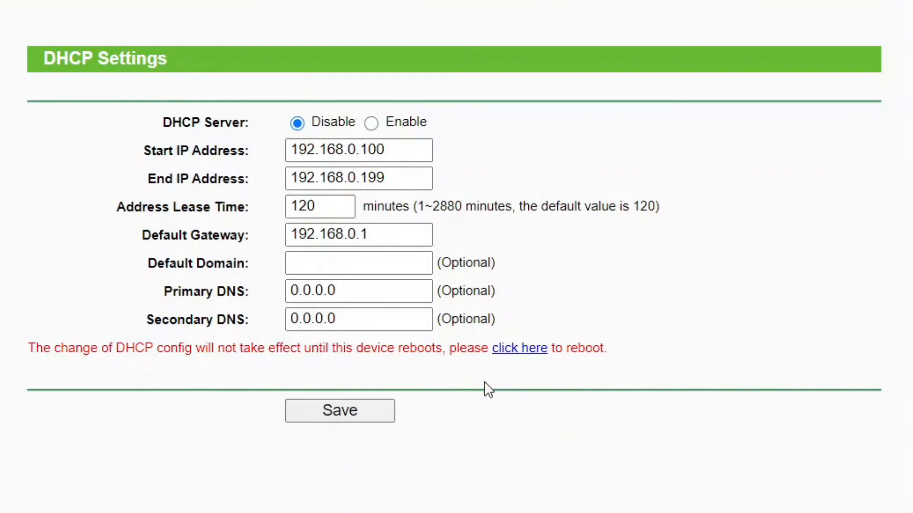
Reboot the TL-WR740N from its reboot page and confirm the restart
{"action": "left_click", "coordinate": [525, 350]}
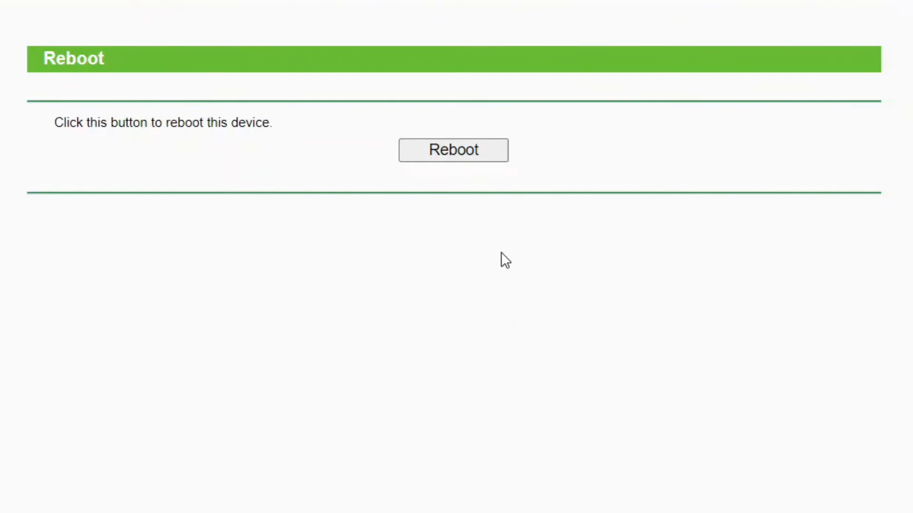
{"action": "left_click", "coordinate": [474, 152]}
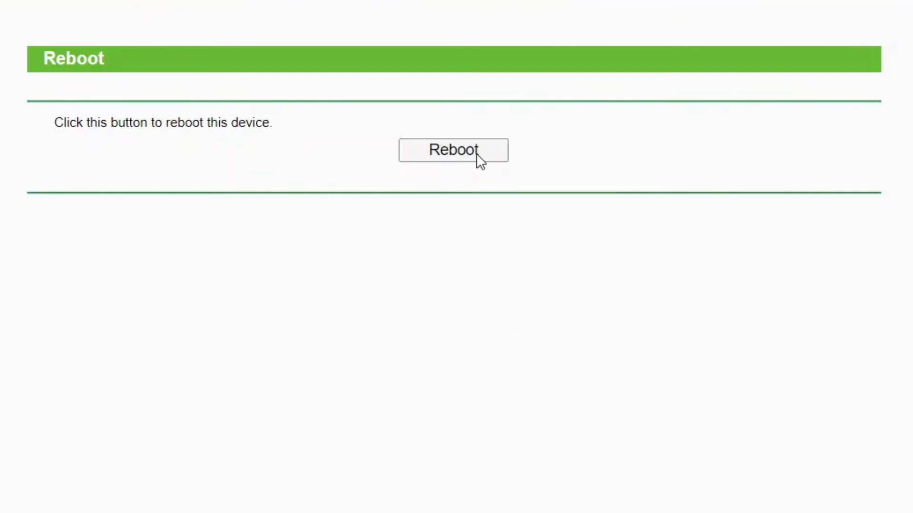
{"action": "left_click", "coordinate": [742, 1]}
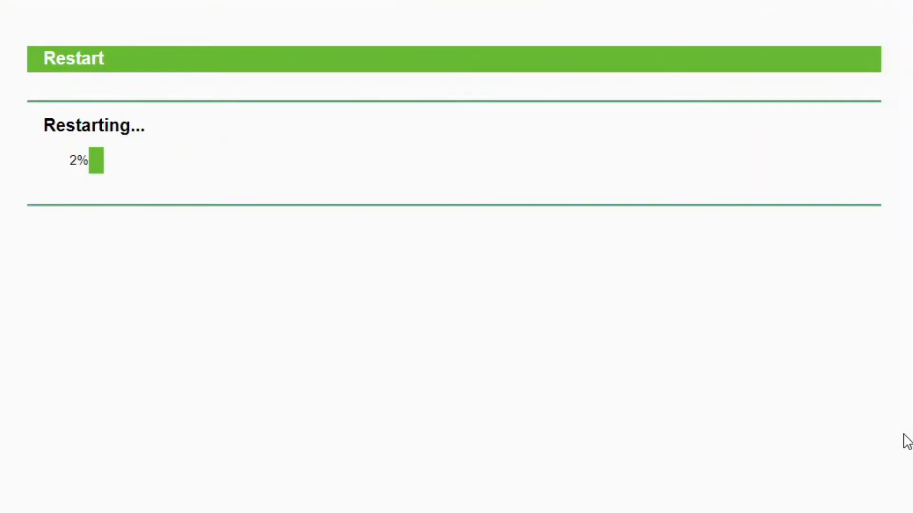